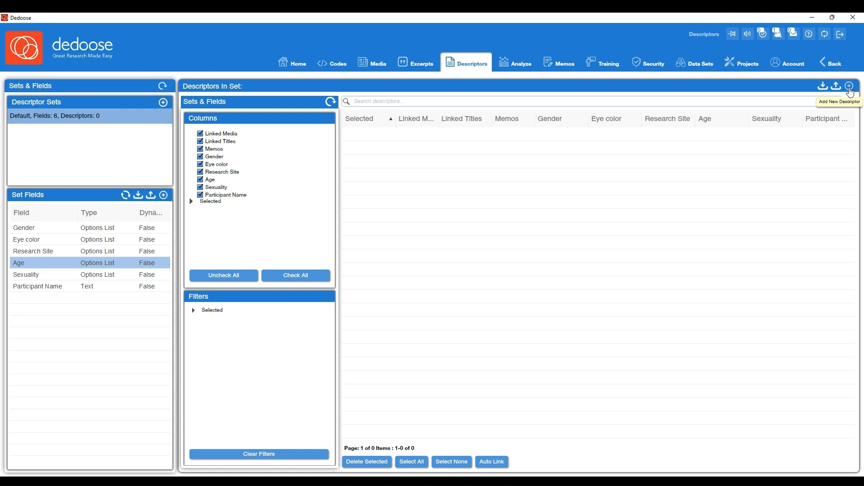
Start a new descriptor with gender Woman, eye color Brown and research site Site B.
left_click(849, 89)
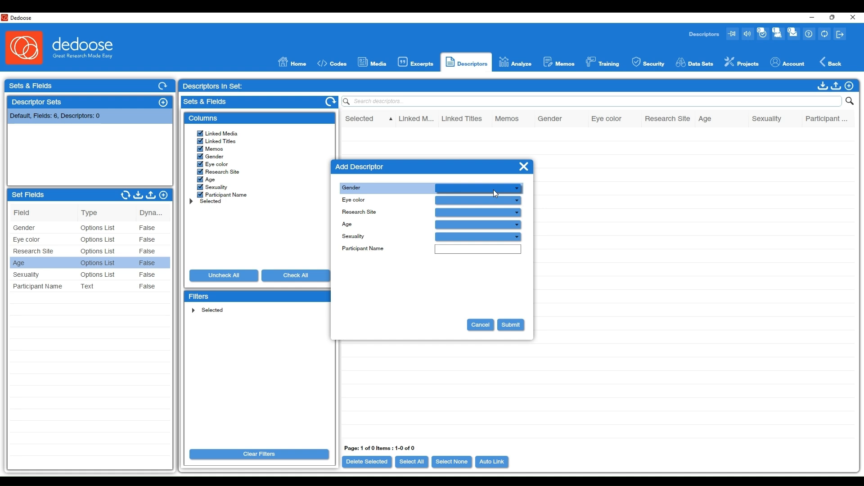
left_click(493, 190)
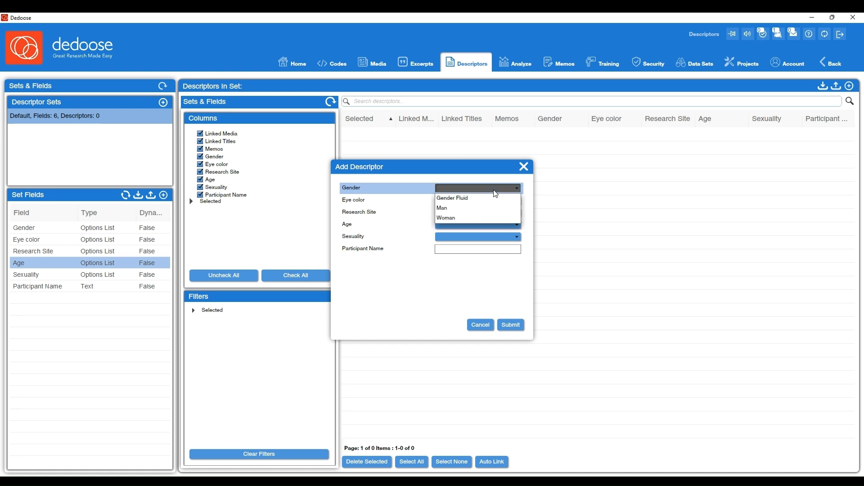
left_click(456, 218)
left_click(471, 200)
left_click(450, 218)
left_click(472, 212)
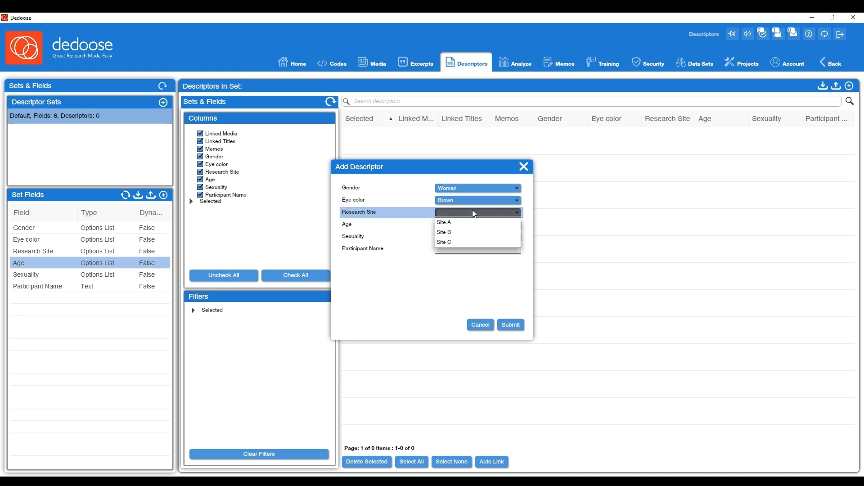
left_click(448, 233)
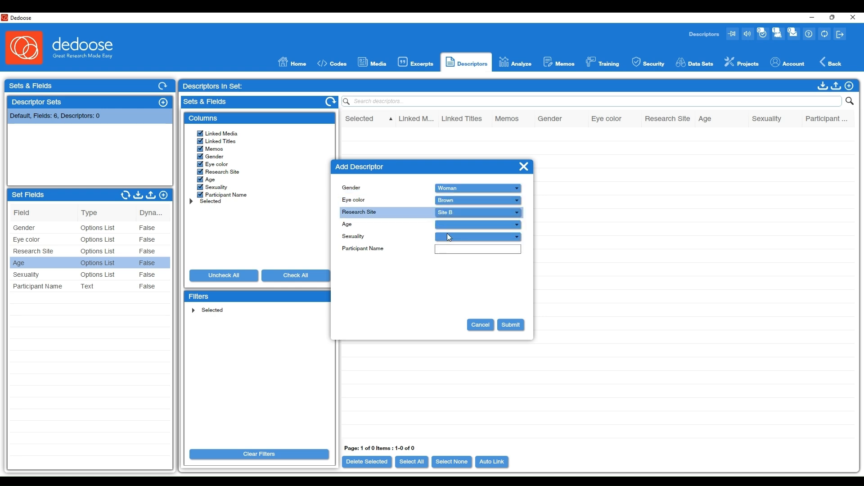
Set the new descriptor's age to 28 and sexuality to Heterosexual, enter the participant's name, and submit it.
left_click(471, 229)
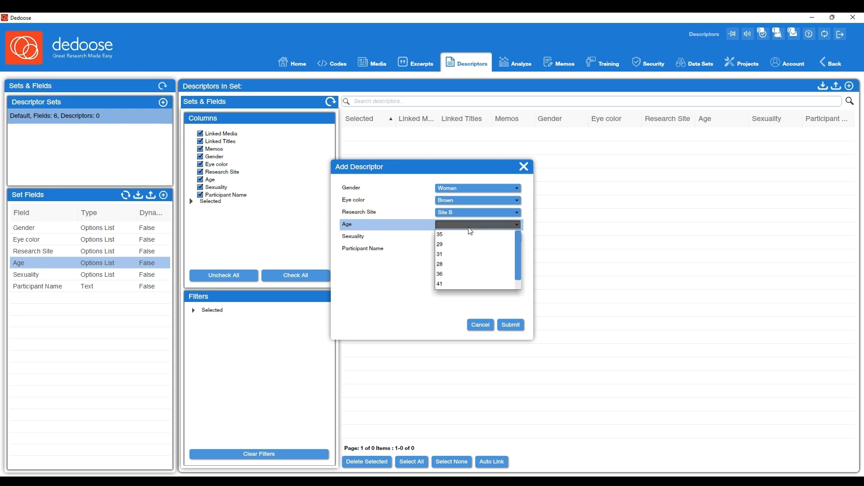
left_click(455, 254)
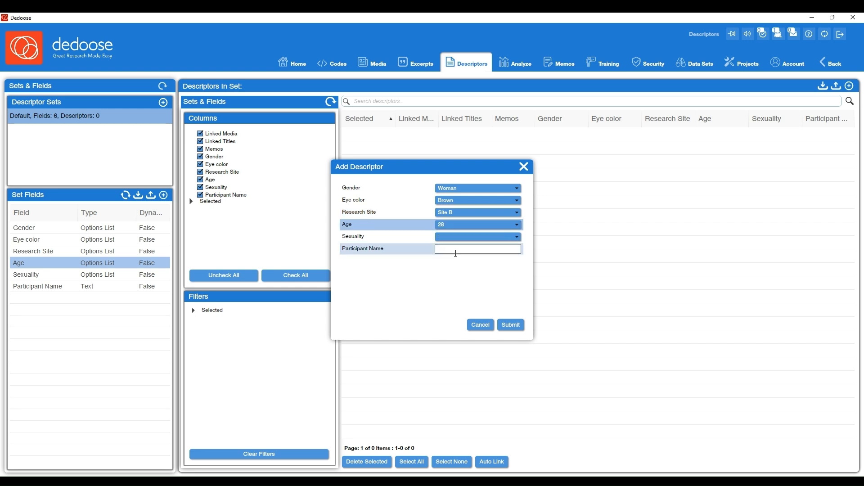
left_click(473, 238)
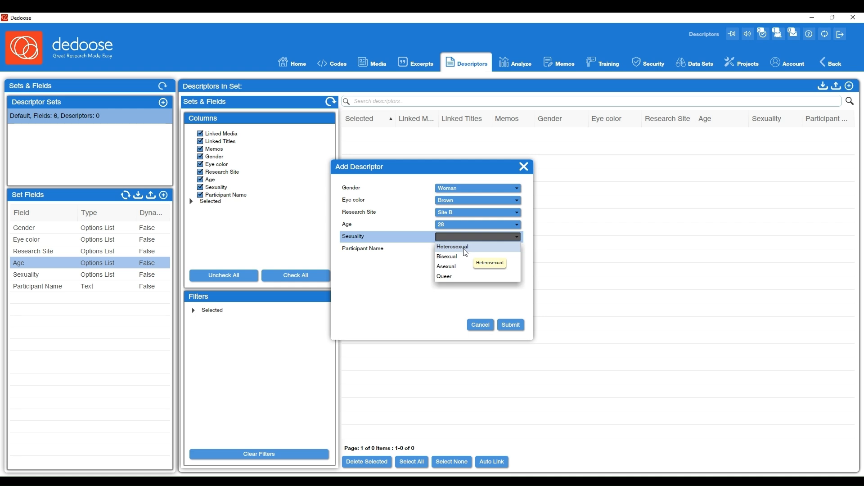
left_click(465, 252)
left_click(469, 251)
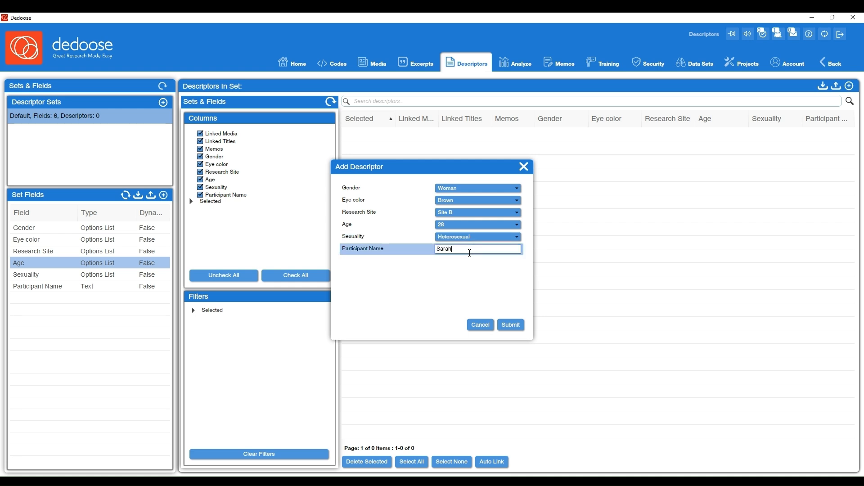
left_click(510, 324)
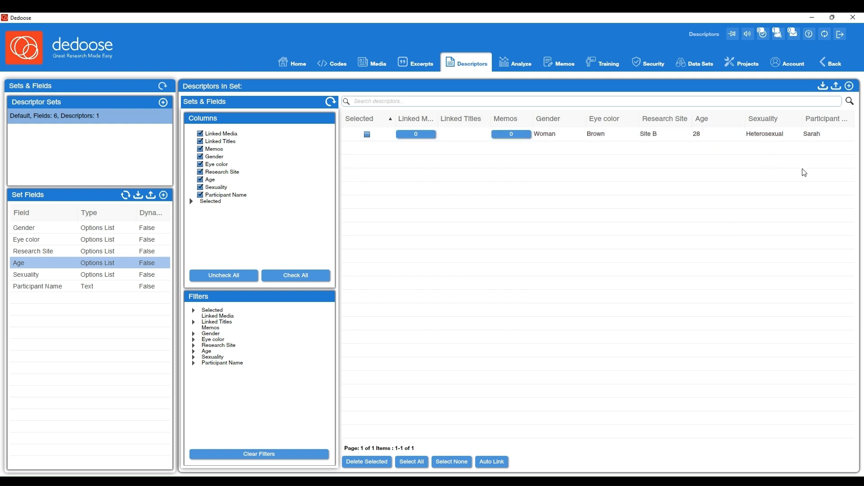
Add a second descriptor: gender Woman, eye color Brown, Site A, age 28, sexuality Queer, and the participant's name.
left_click(850, 87)
left_click(509, 188)
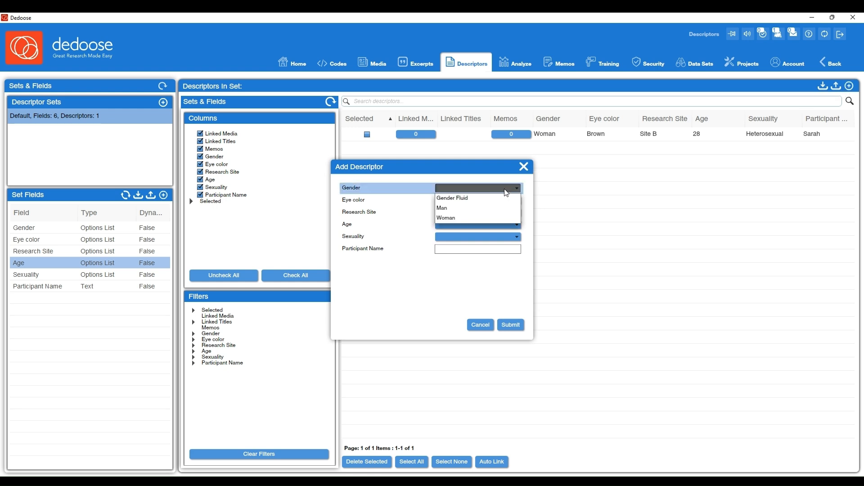
left_click(455, 218)
left_click(455, 200)
left_click(455, 219)
left_click(456, 212)
left_click(457, 225)
left_click(457, 237)
left_click(461, 250)
type("Cosima")
left_click(511, 325)
Add a third descriptor: gender Woman, eye color Blue, Site A, age 29, sexuality Queer, and the participant's name.
left_click(850, 87)
left_click(457, 213)
left_click(457, 220)
left_click(455, 237)
left_click(449, 276)
left_click(456, 249)
type("Delphine")
left_click(512, 325)
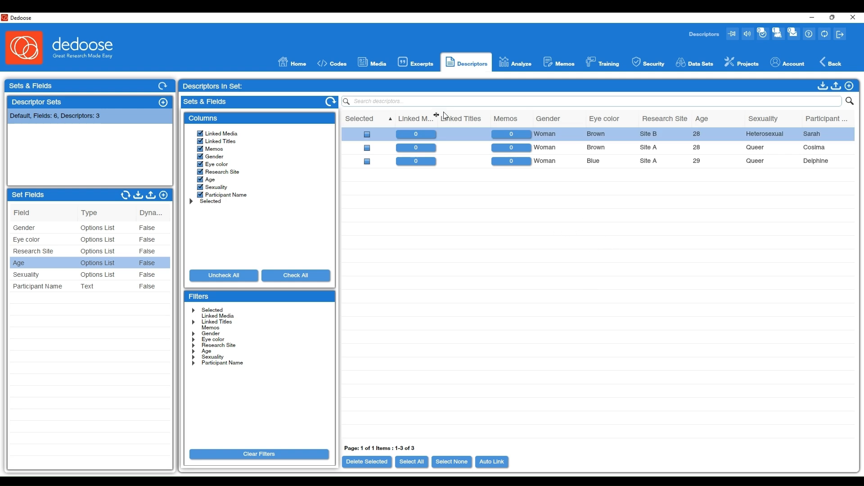
Widen the Linked Media column and link the Site B descriptor to the media file titled with the same participant's name.
left_click_drag(439, 118, 482, 118)
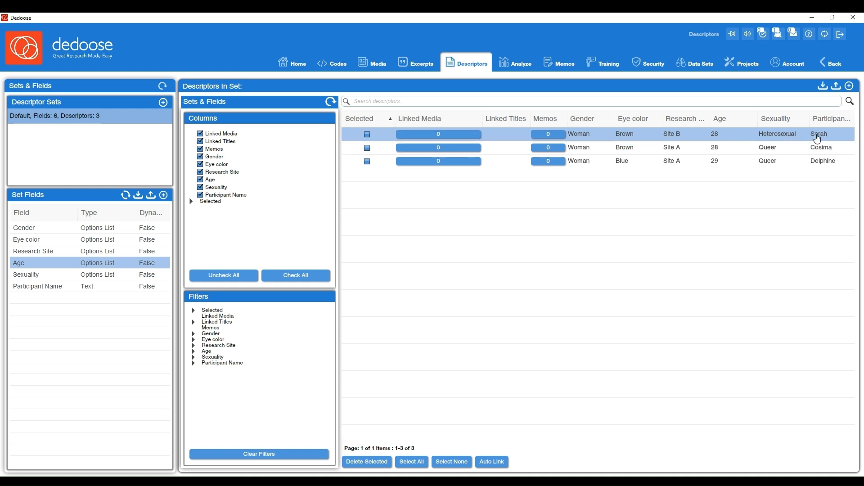
left_click(439, 134)
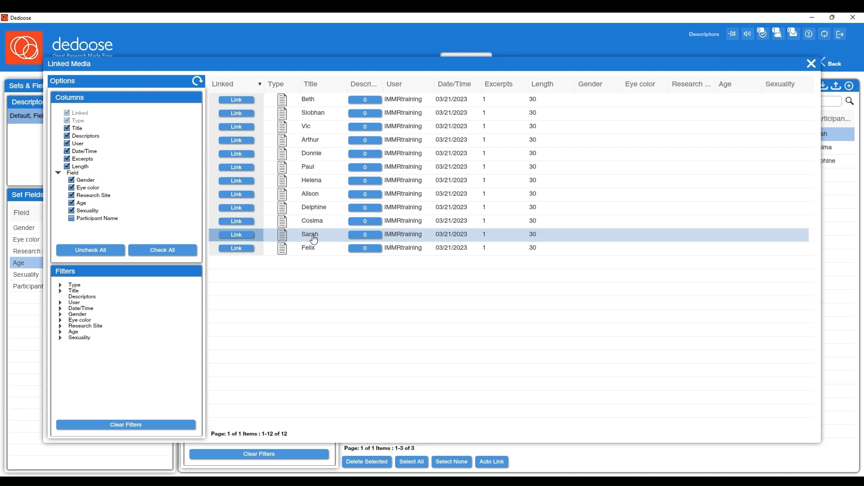
left_click(237, 240)
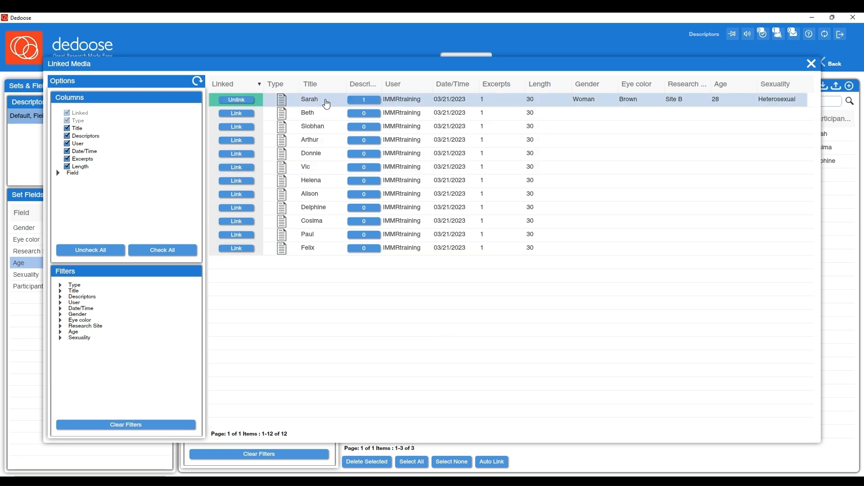
left_click(812, 64)
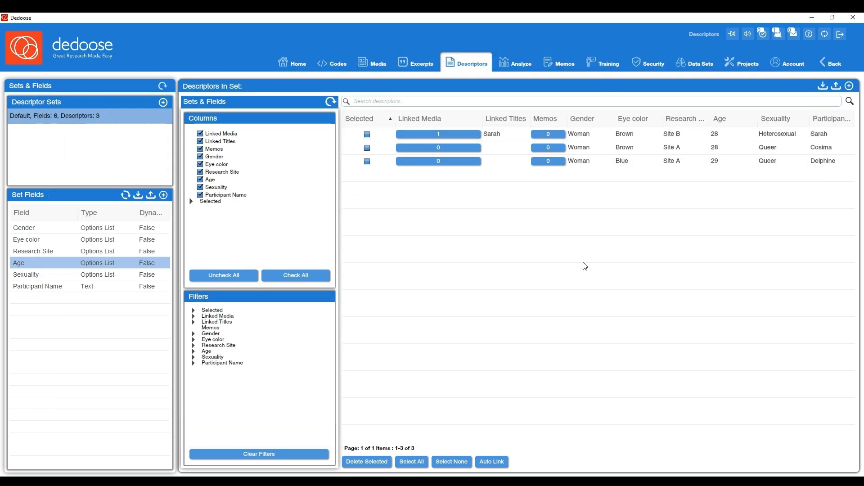
From the widened Descriptors column of the media list, show participant names and link the fourth file to its blue-eyed, 29-year-old descriptor.
left_click(373, 67)
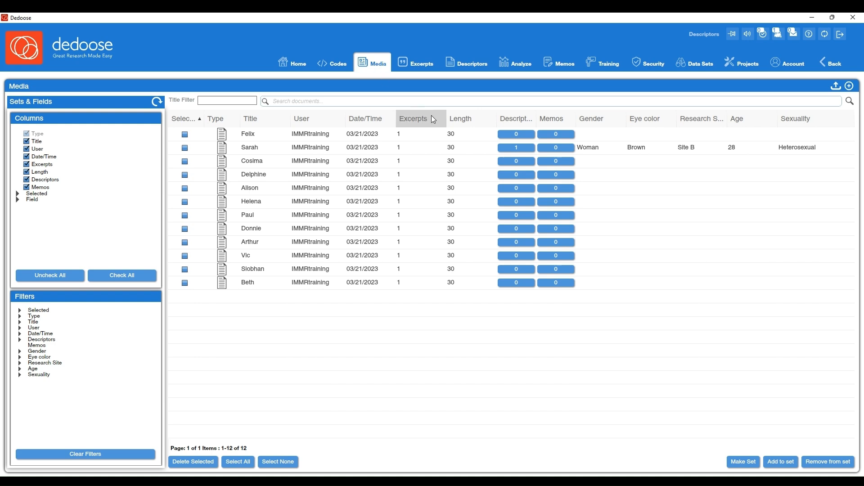
left_click_drag(536, 119, 621, 123)
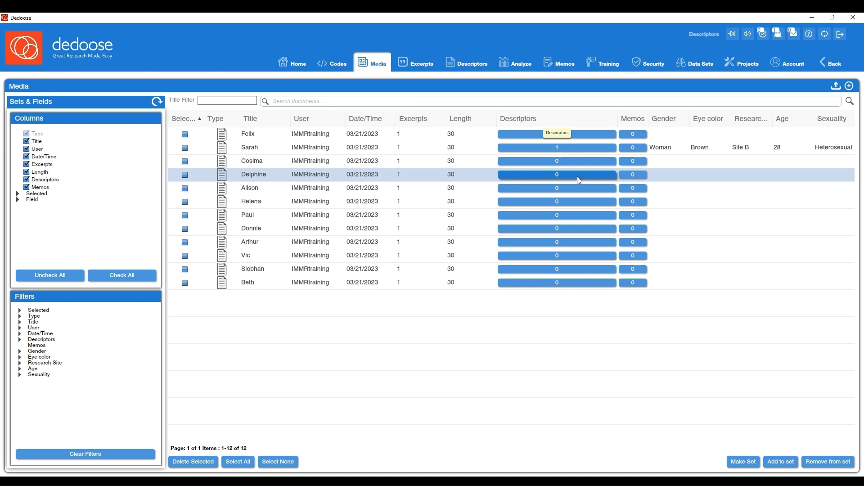
left_click(561, 177)
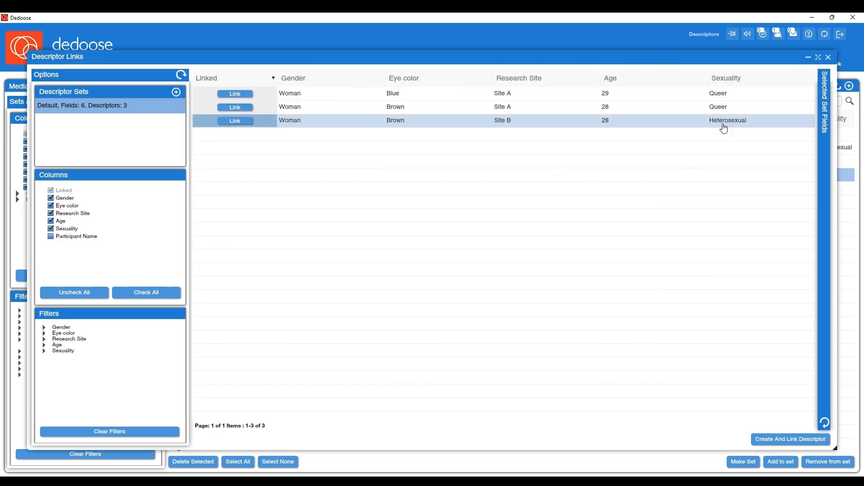
left_click(51, 236)
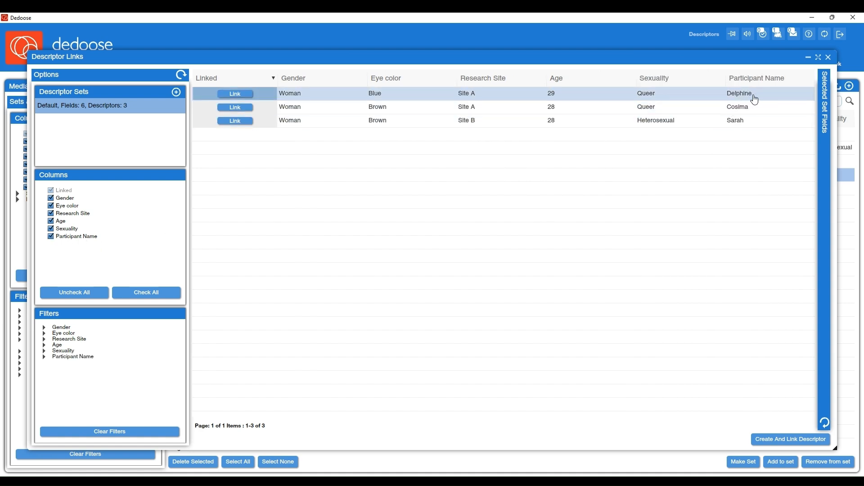
left_click(235, 94)
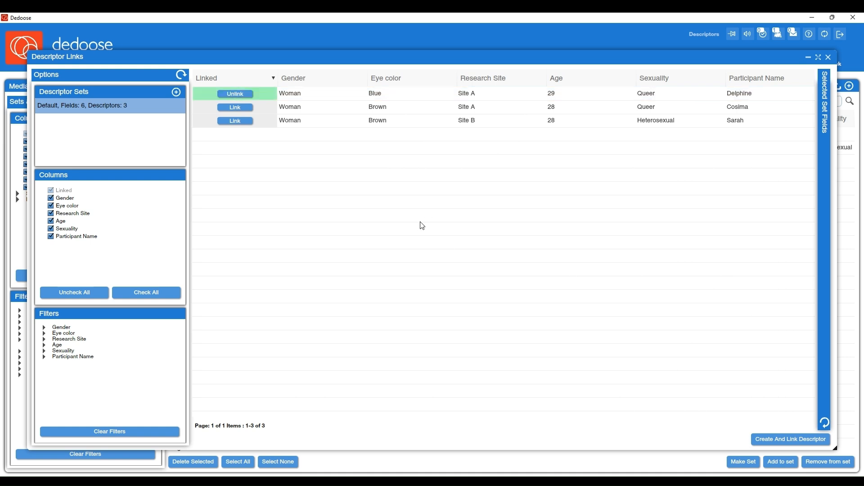
left_click(828, 57)
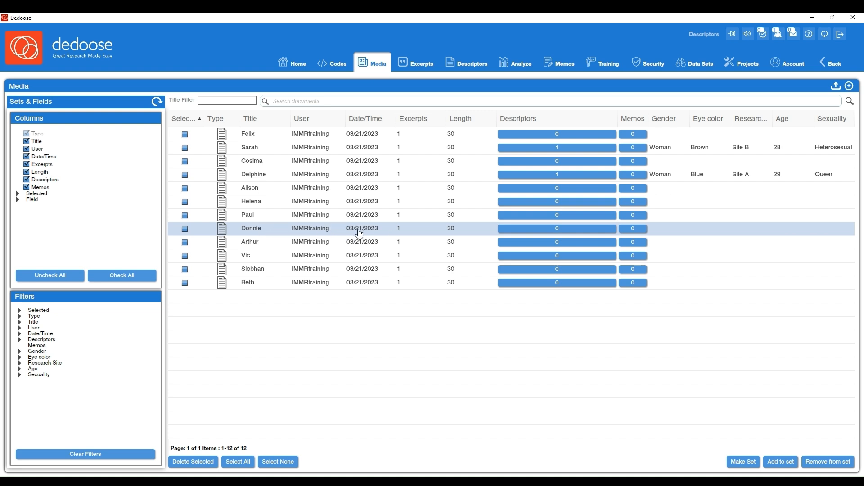
Start creating a linked descriptor for the eighth media file, with gender Man, eye color Blue and research site Site C.
left_click(558, 231)
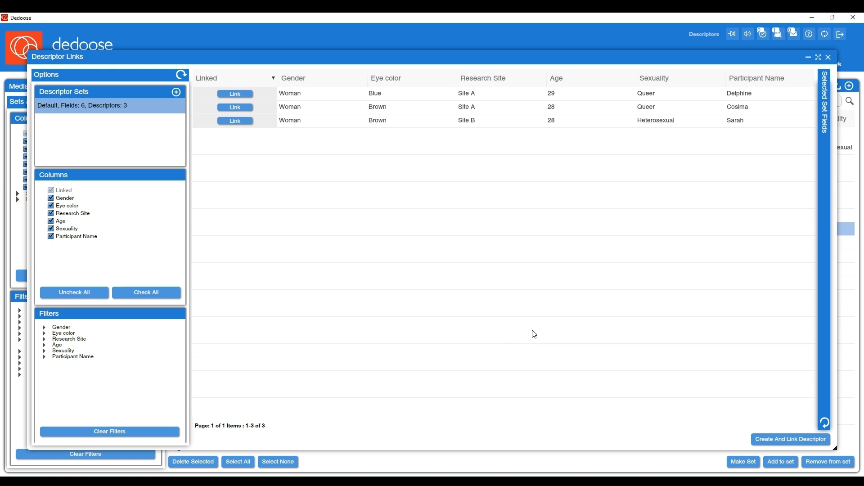
left_click(791, 440)
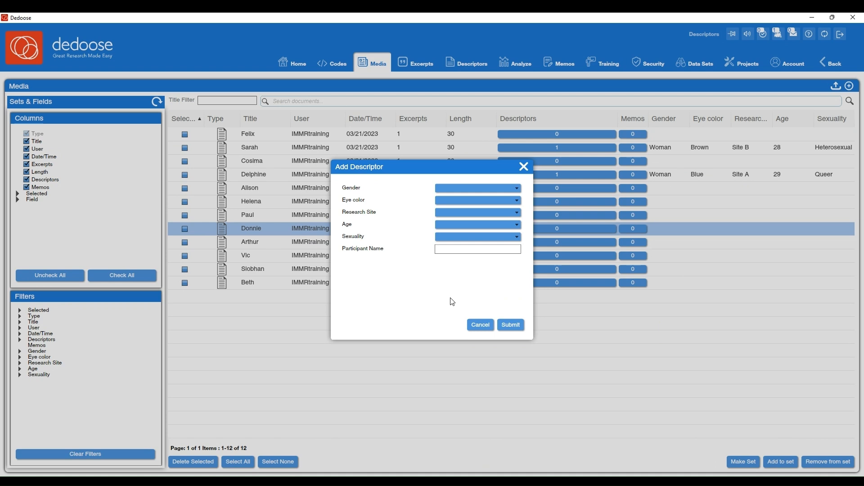
left_click(486, 193)
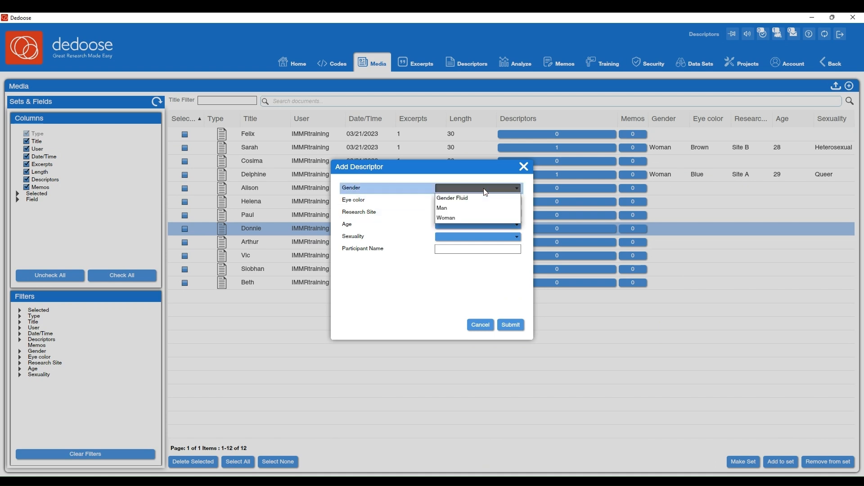
left_click(442, 209)
left_click(456, 202)
left_click(457, 216)
left_click(457, 214)
left_click(457, 241)
Set the linked descriptor's age to 35 and sexuality to Heterosexual, enter the participant's name, submit it, and close the descriptor links.
left_click(459, 227)
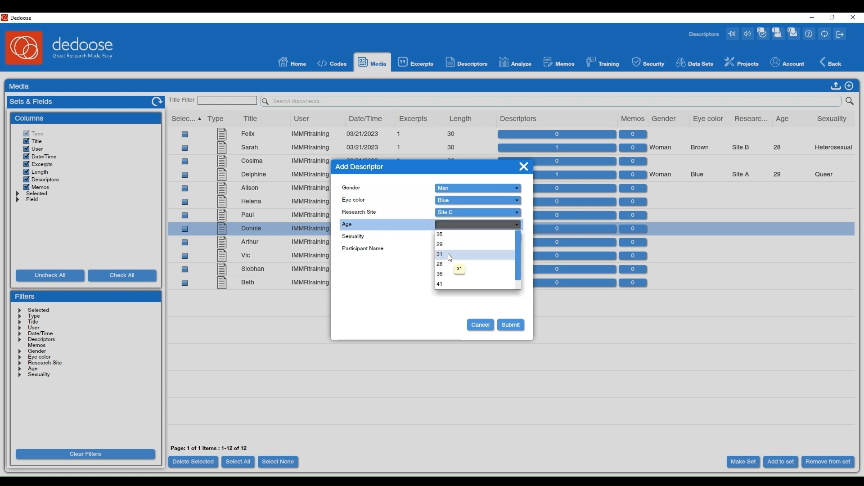
left_click(440, 234)
left_click(477, 237)
left_click(454, 245)
left_click(459, 251)
type("Donnie")
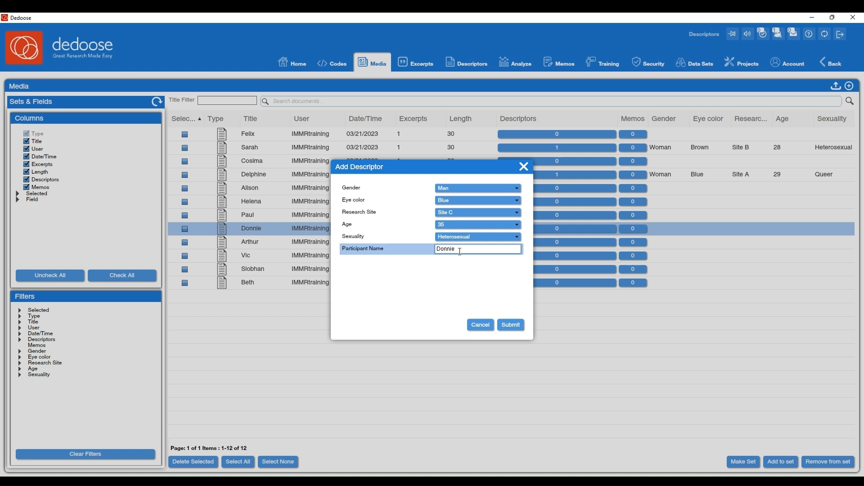
left_click(512, 326)
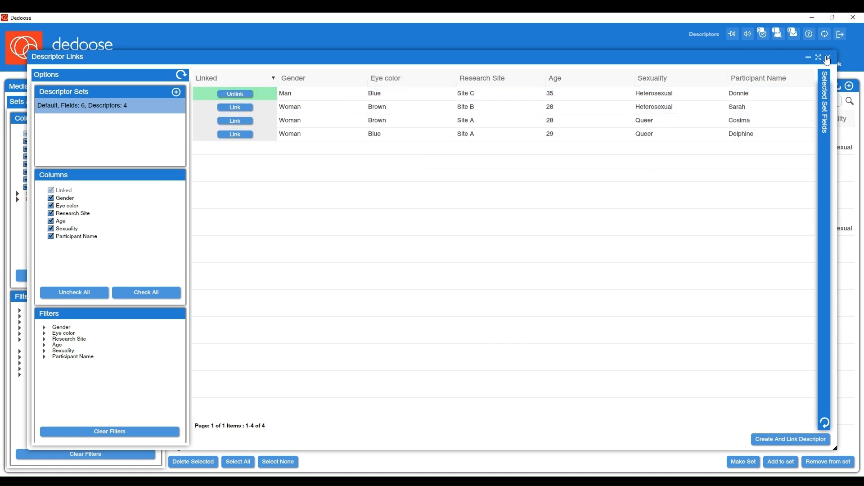
left_click(829, 57)
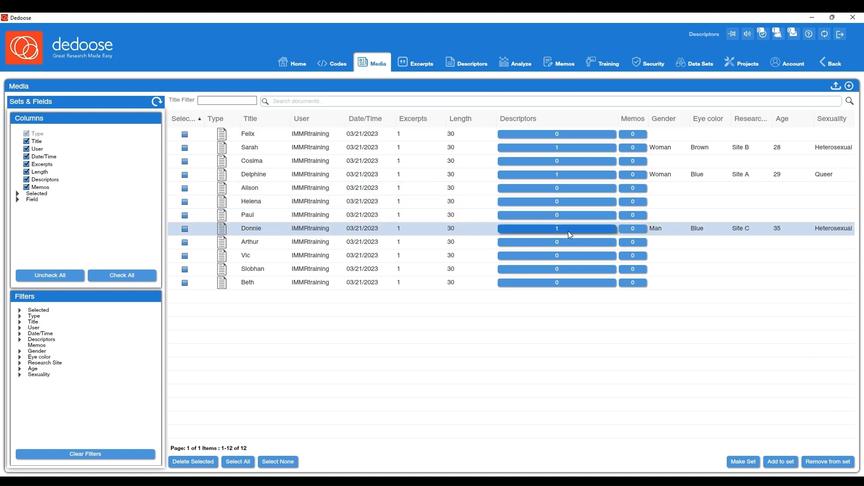
Return to the project's descriptors.
left_click(464, 66)
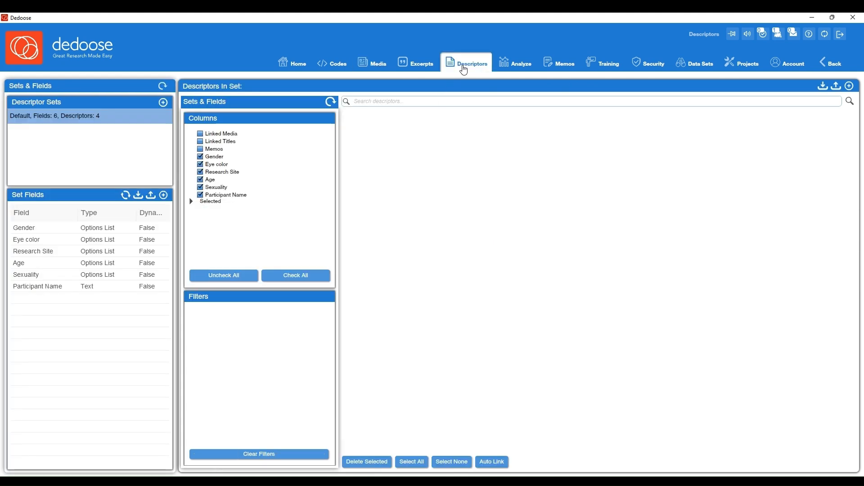